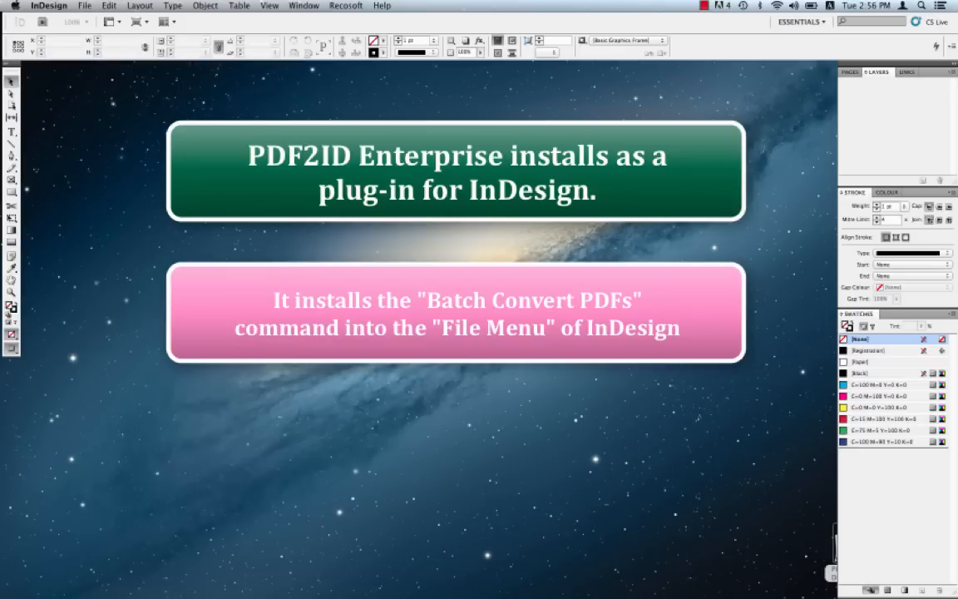
Show InDesign's File commands from the menu bar.
{"action": "left_click", "coordinate": [84, 6]}
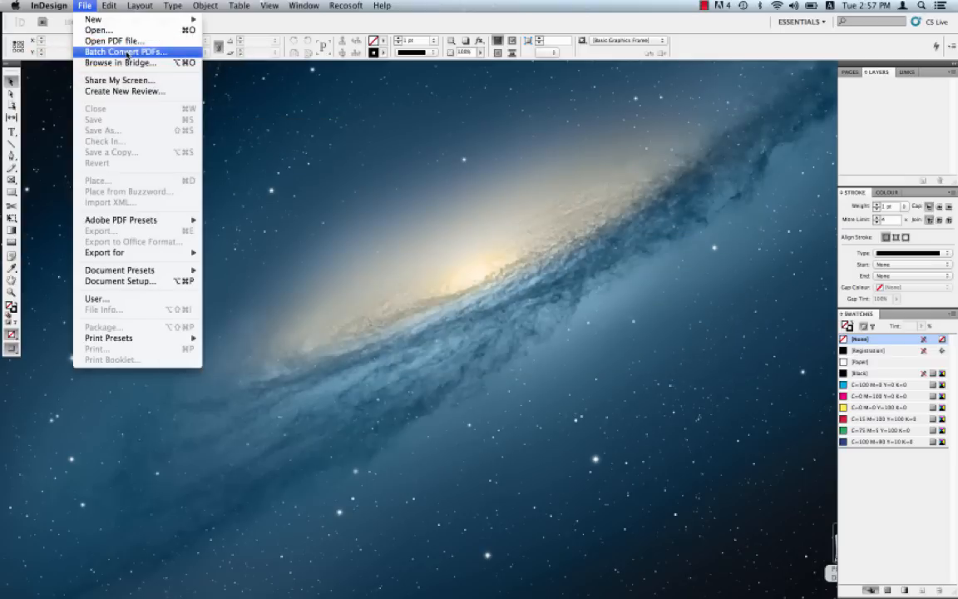
Launch the PDF2ID Batch Processor via Batch Convert PDFs.
{"action": "left_click", "coordinate": [127, 54]}
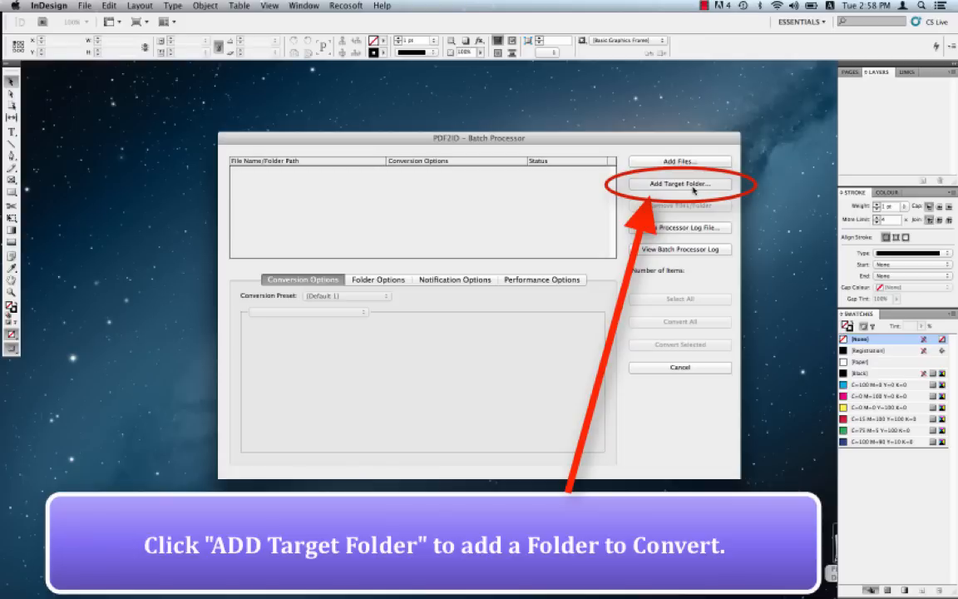
Add the Desktop PDF Files folder as the target folder for batch conversion.
{"action": "left_click", "coordinate": [693, 191]}
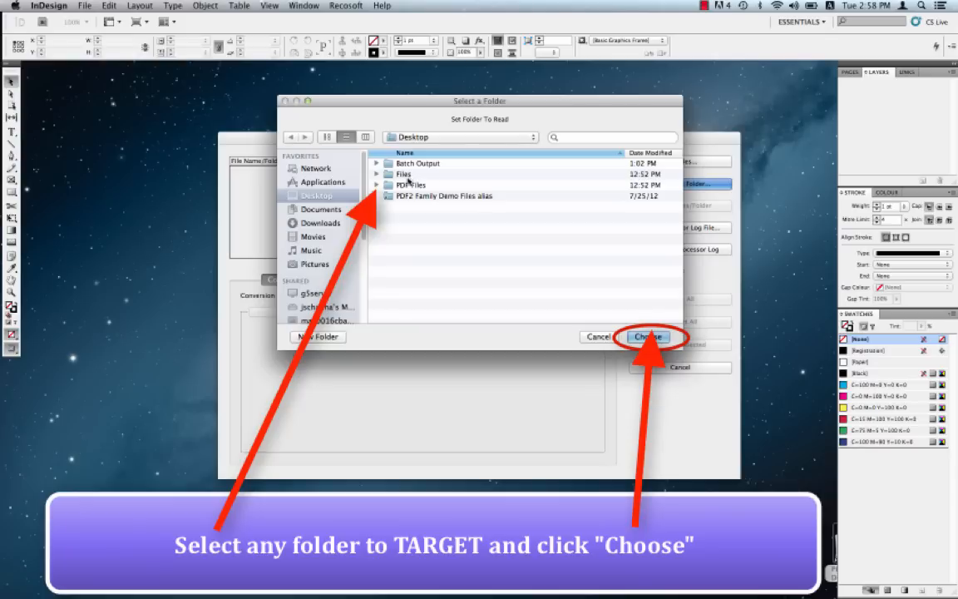
{"action": "left_click", "coordinate": [408, 185]}
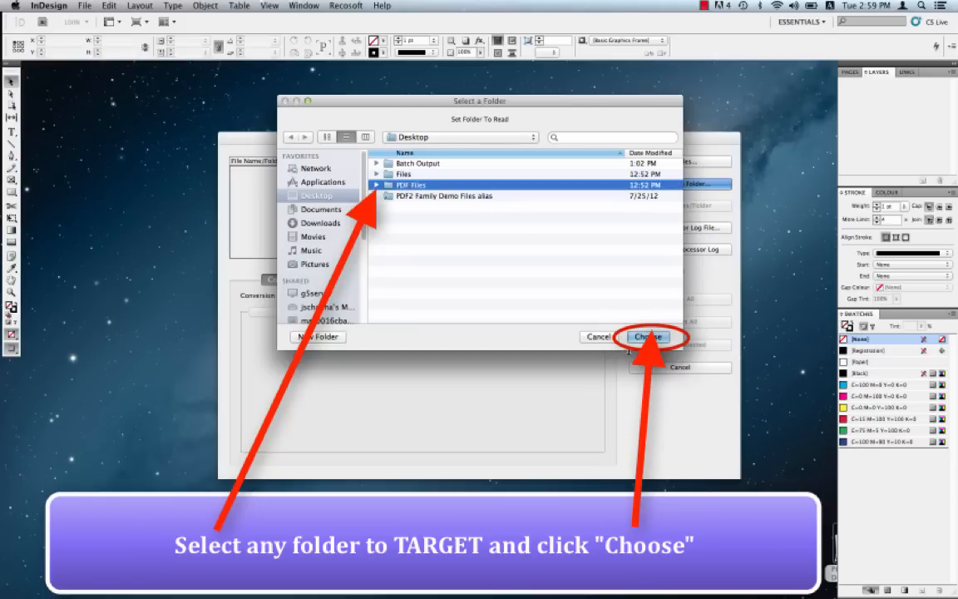
{"action": "left_click", "coordinate": [648, 337]}
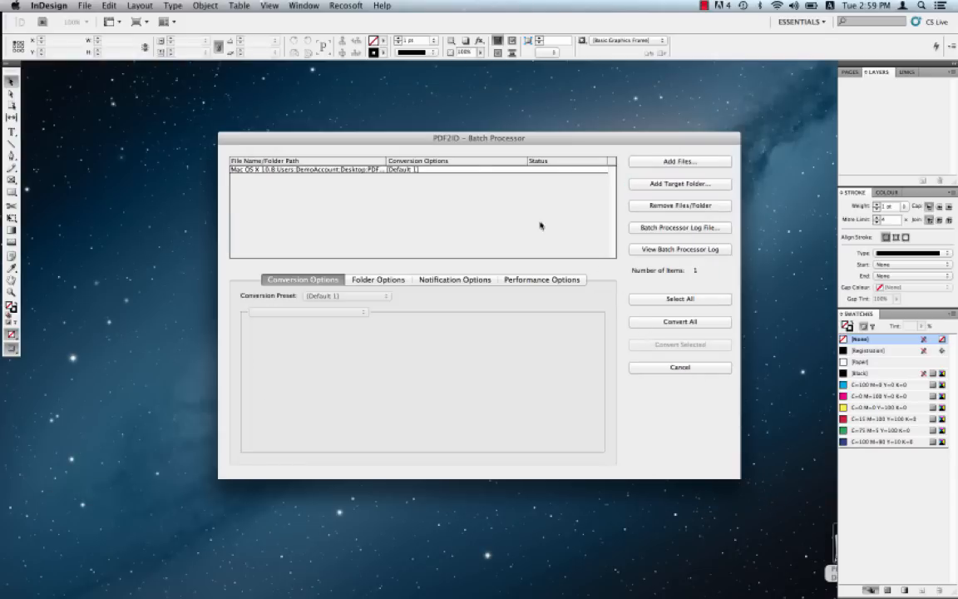
Select the PDF Files entry and show its Folder Options settings.
{"action": "left_click", "coordinate": [442, 170]}
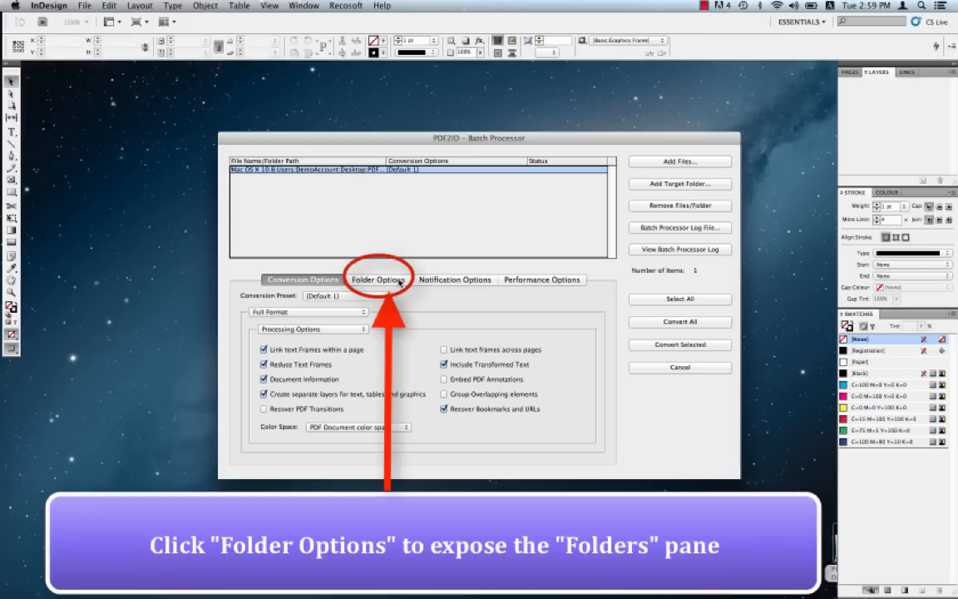
{"action": "left_click", "coordinate": [400, 281]}
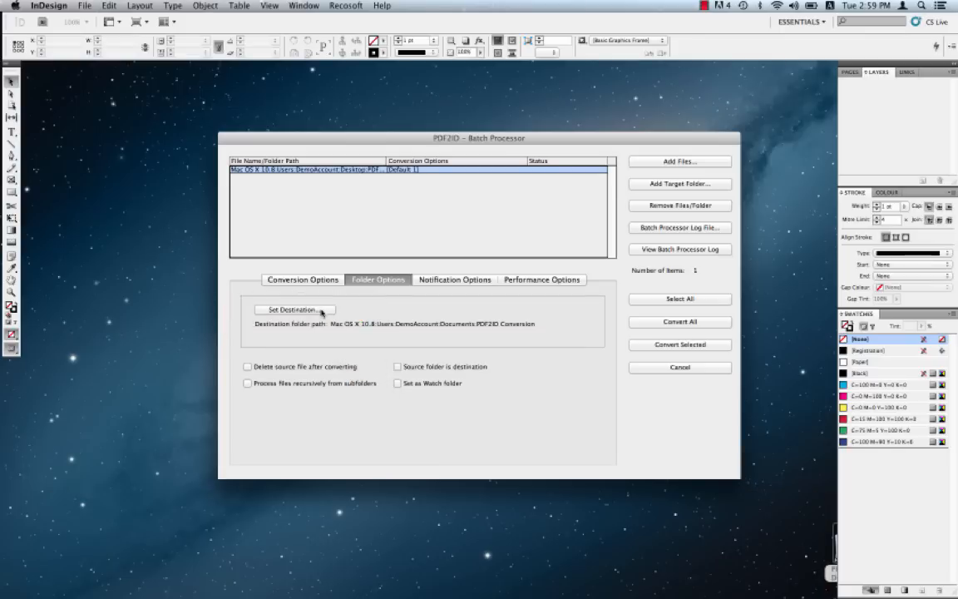
Set the Desktop Batch Output folder as the destination for converted files.
{"action": "left_click", "coordinate": [322, 312]}
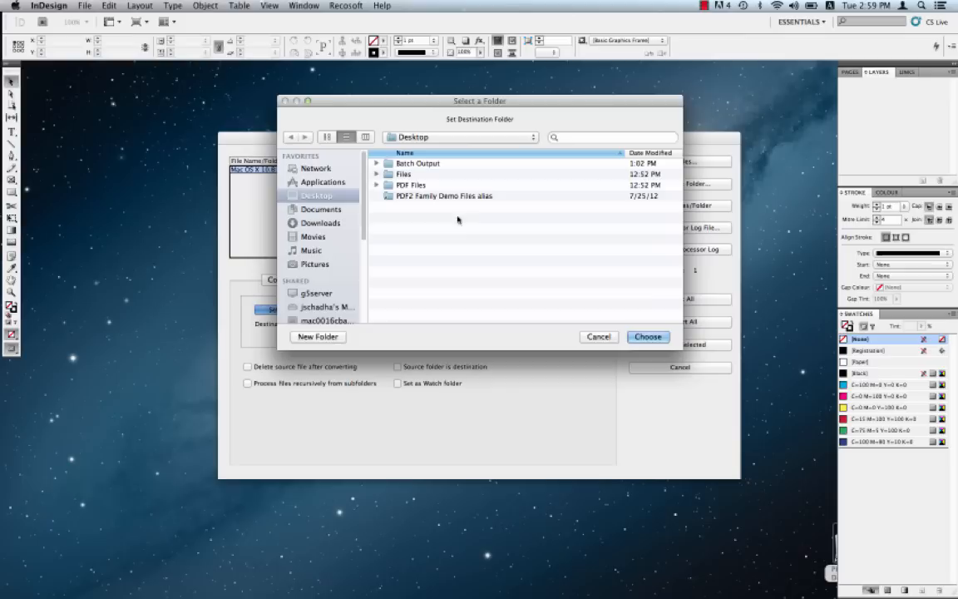
{"action": "left_click", "coordinate": [409, 166]}
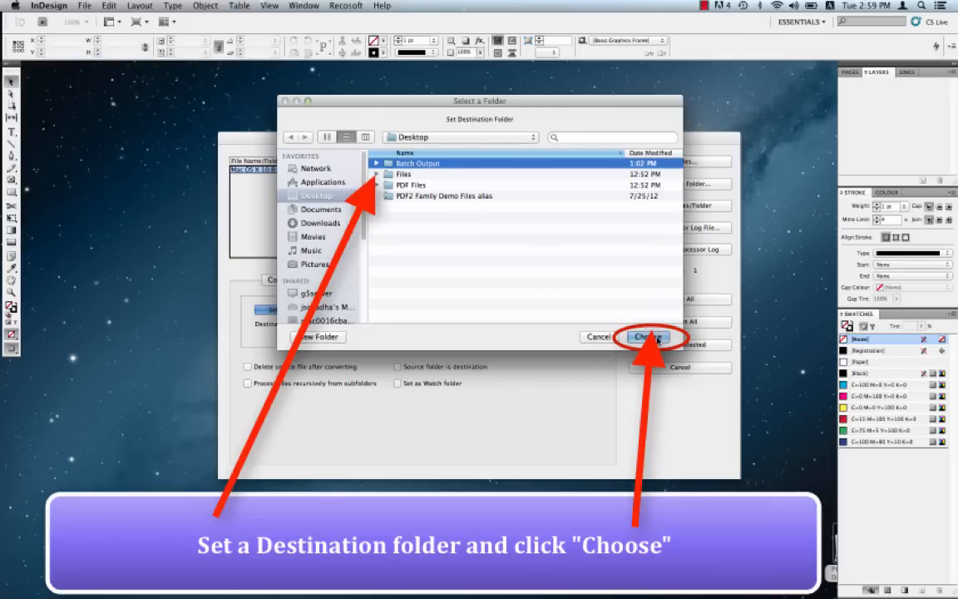
{"action": "left_click", "coordinate": [652, 337]}
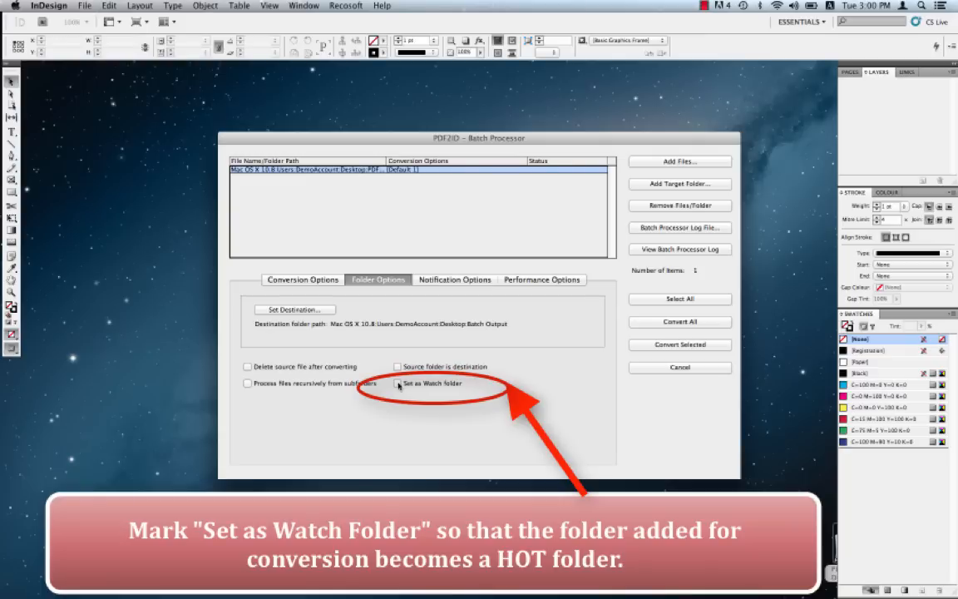
Enable Set as Watch folder for the PDF Files target folder.
{"action": "left_click", "coordinate": [398, 384]}
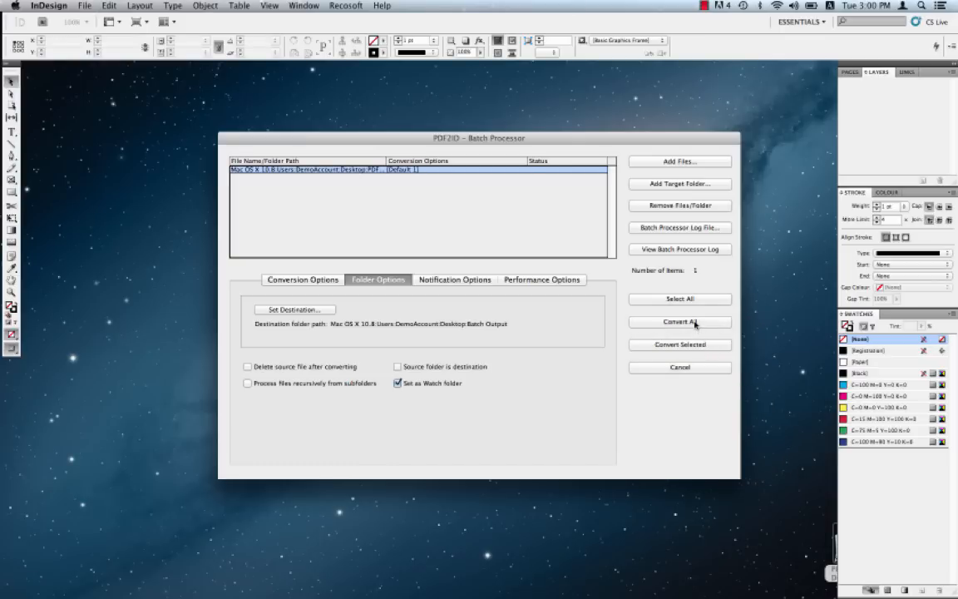
Run Convert All and let the conversion progress finish.
{"action": "left_click", "coordinate": [695, 323]}
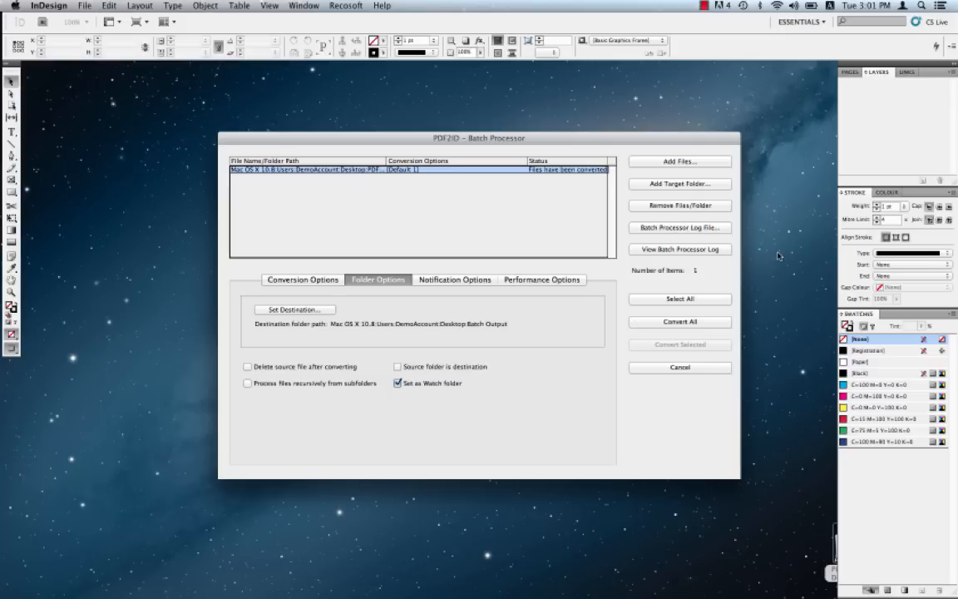
Switch to Finder and show the Batch Output folder in list view.
{"action": "left_click", "coordinate": [779, 255]}
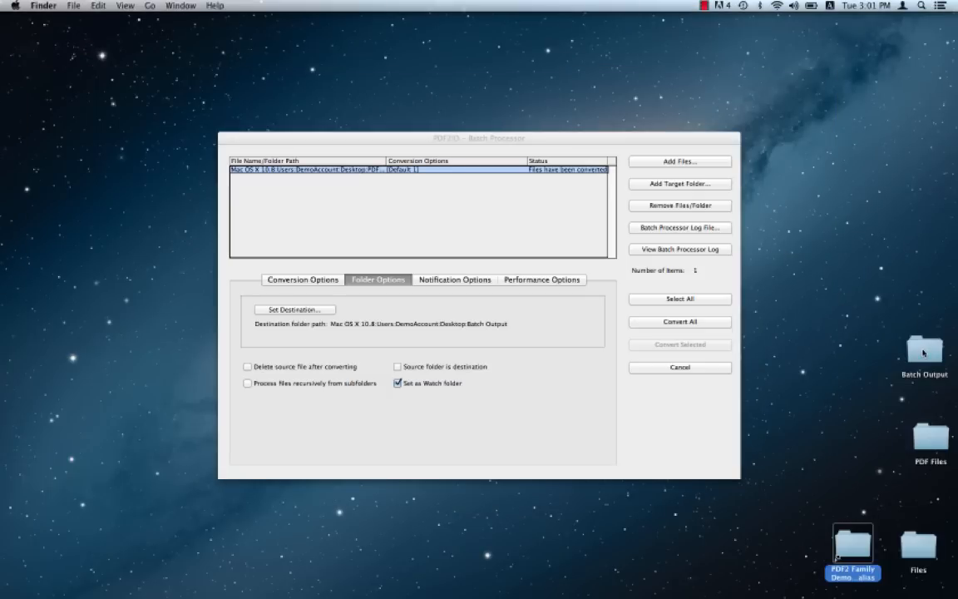
{"action": "double_click", "coordinate": [923, 353]}
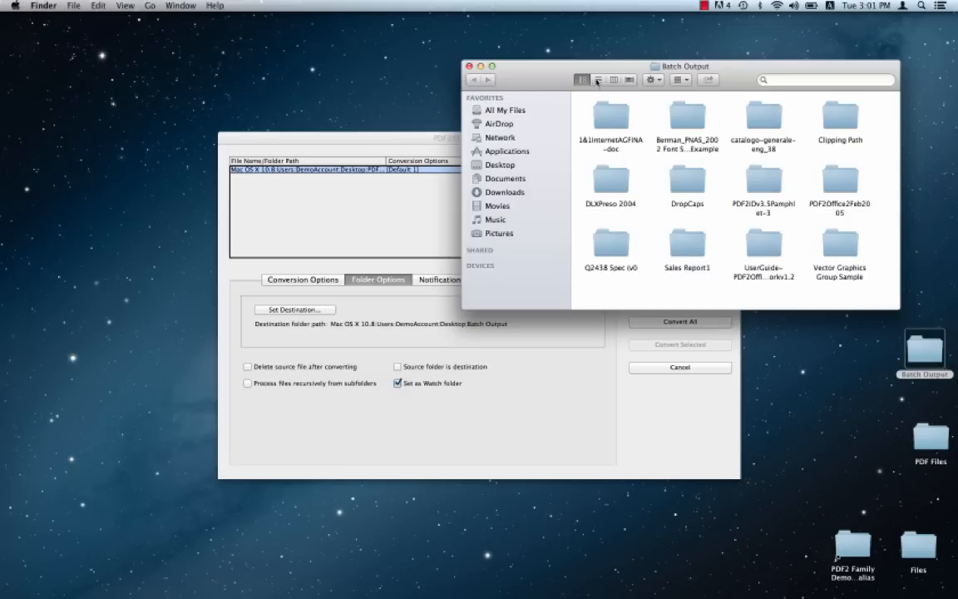
{"action": "left_click", "coordinate": [598, 79]}
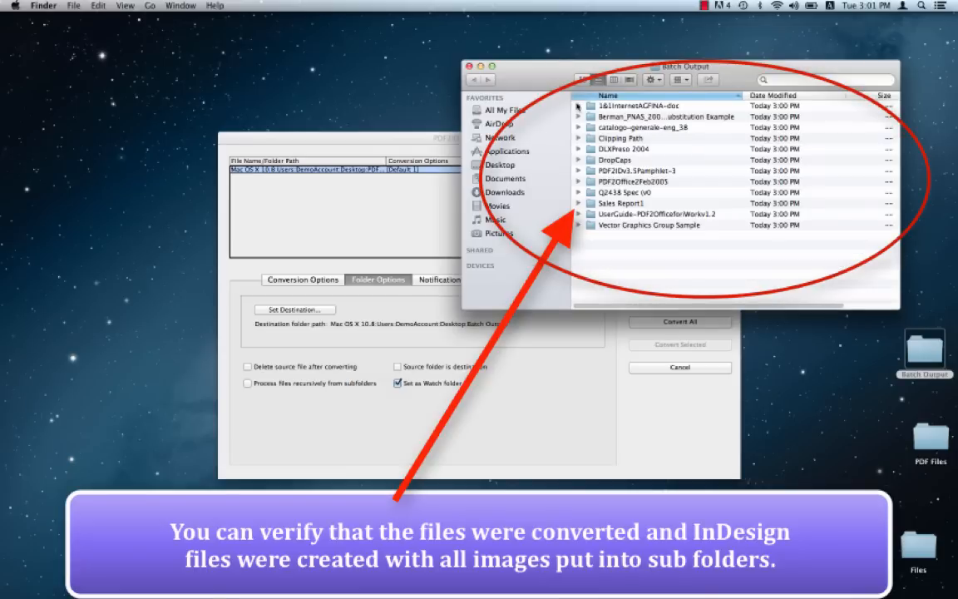
Inspect the 1&1InternetAGFINA-doc result's Page 1 and Page 2 folders and the Vector Graphics Group Sample.
{"action": "left_click", "coordinate": [577, 106]}
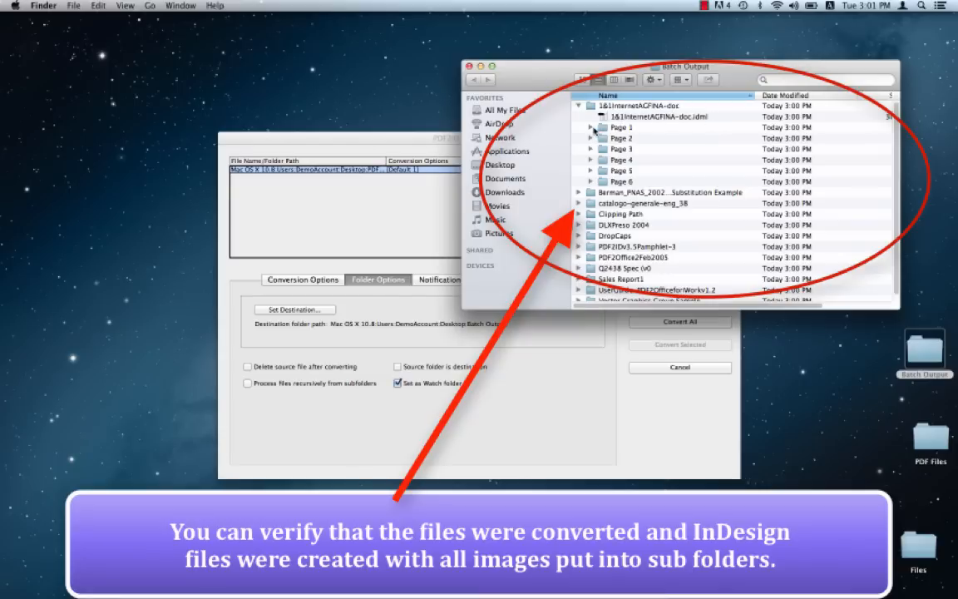
{"action": "left_click", "coordinate": [591, 128]}
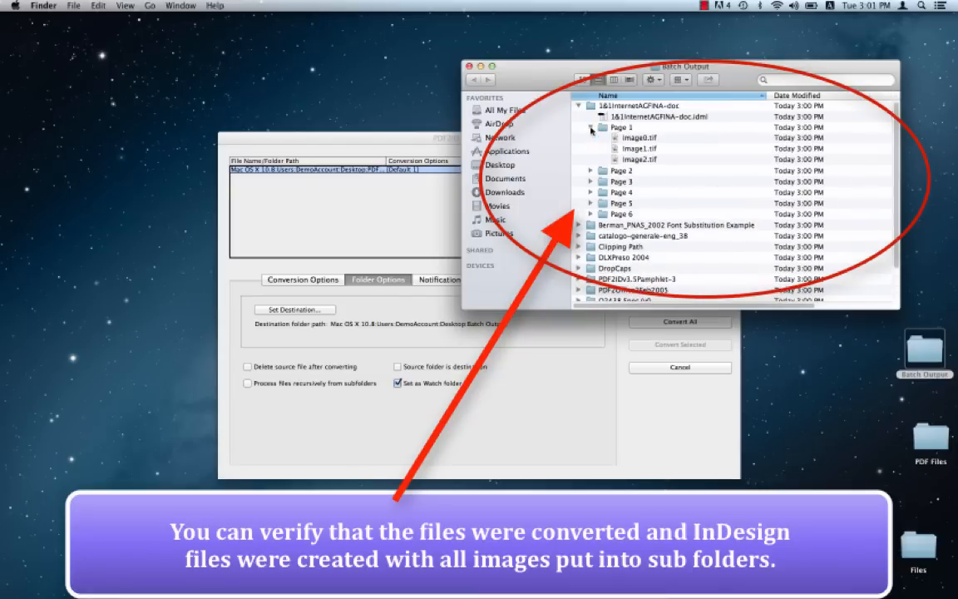
{"action": "left_click", "coordinate": [590, 128]}
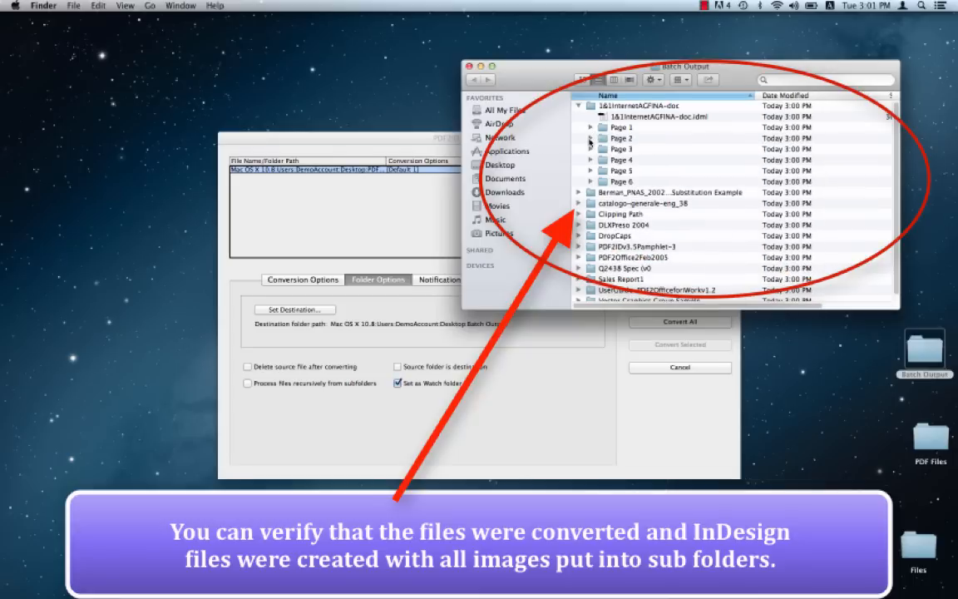
{"action": "left_click", "coordinate": [590, 139]}
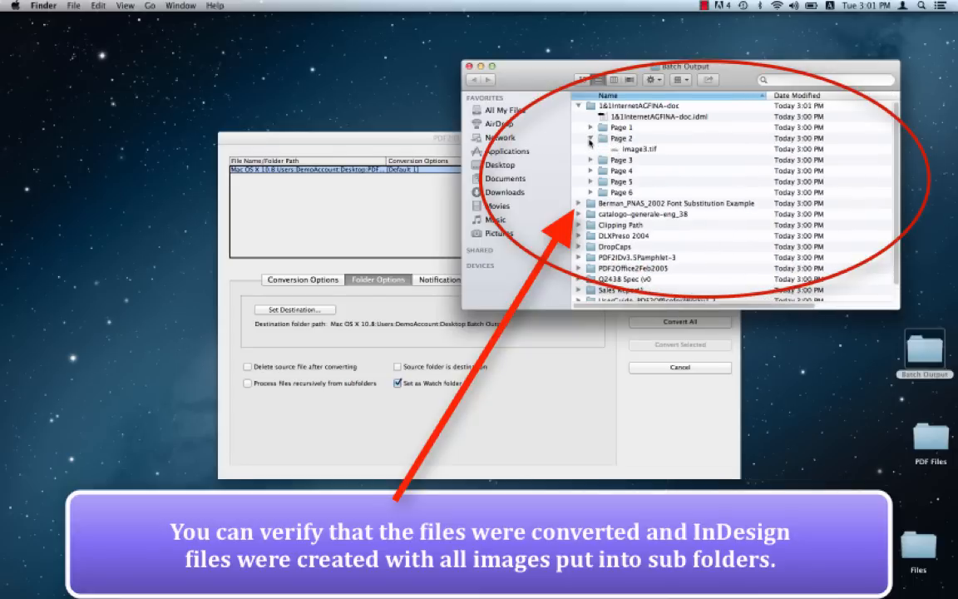
{"action": "left_click", "coordinate": [591, 139]}
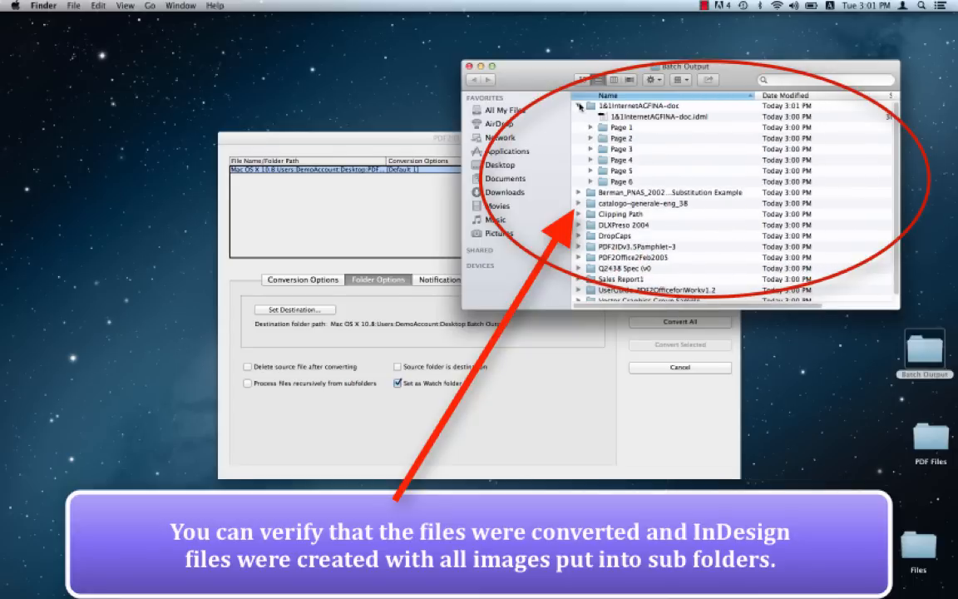
{"action": "left_click", "coordinate": [580, 107]}
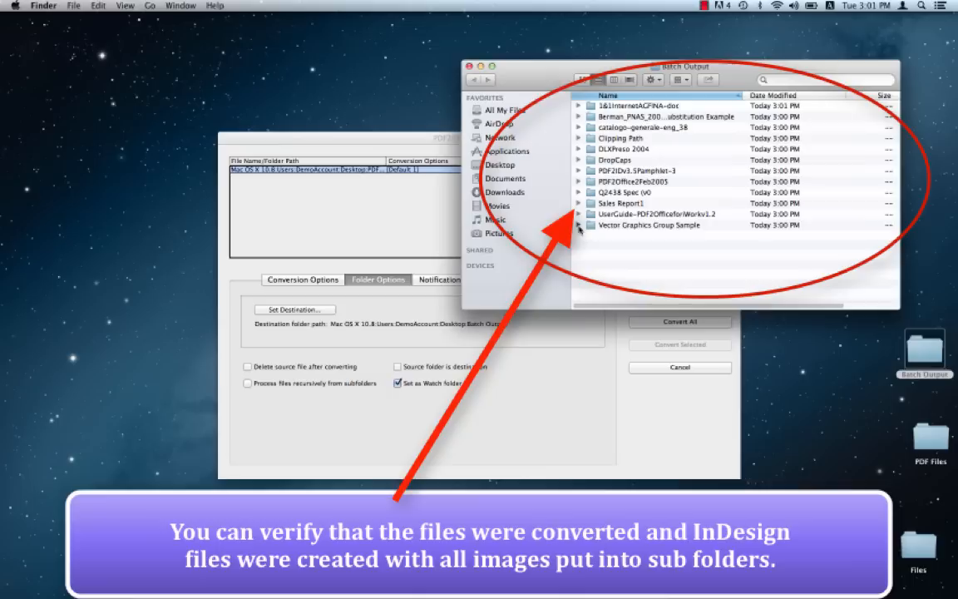
{"action": "left_click", "coordinate": [580, 225]}
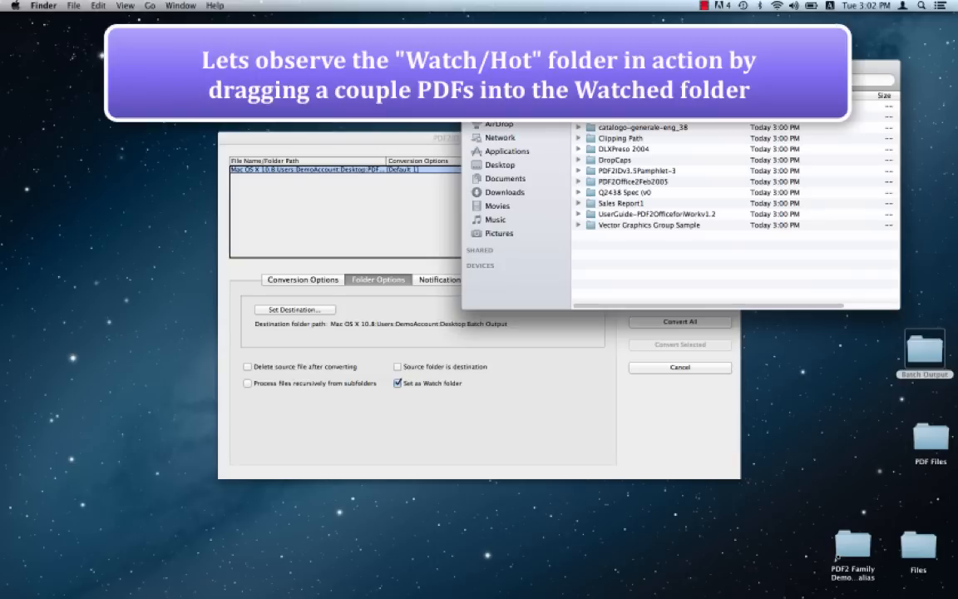
Copy Altivec formatted.1.2.pdf and rfc2616.pdf from the sample folder into the watched PDF Files folder.
{"action": "key", "text": "super+w"}
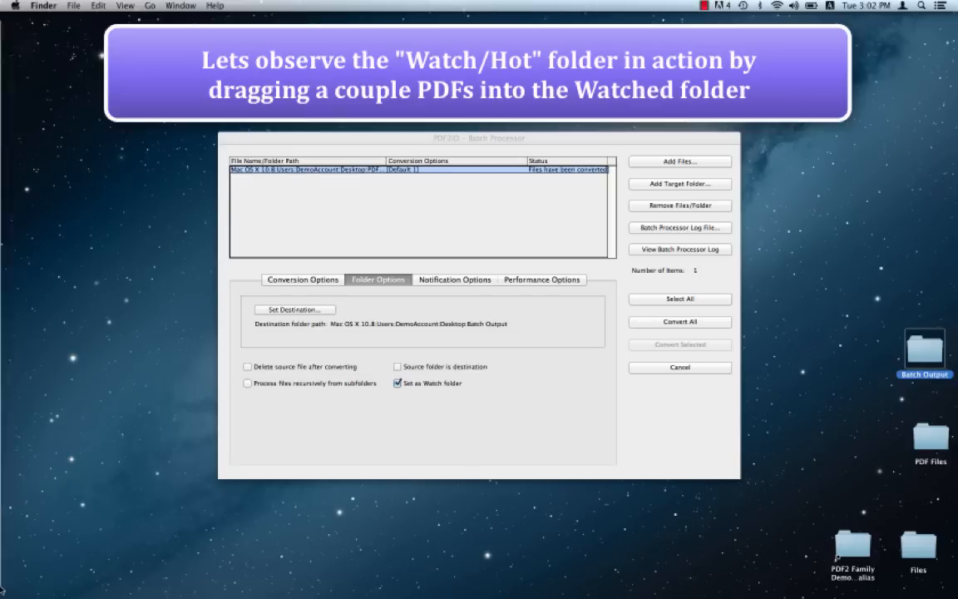
{"action": "left_click", "coordinate": [18, 499]}
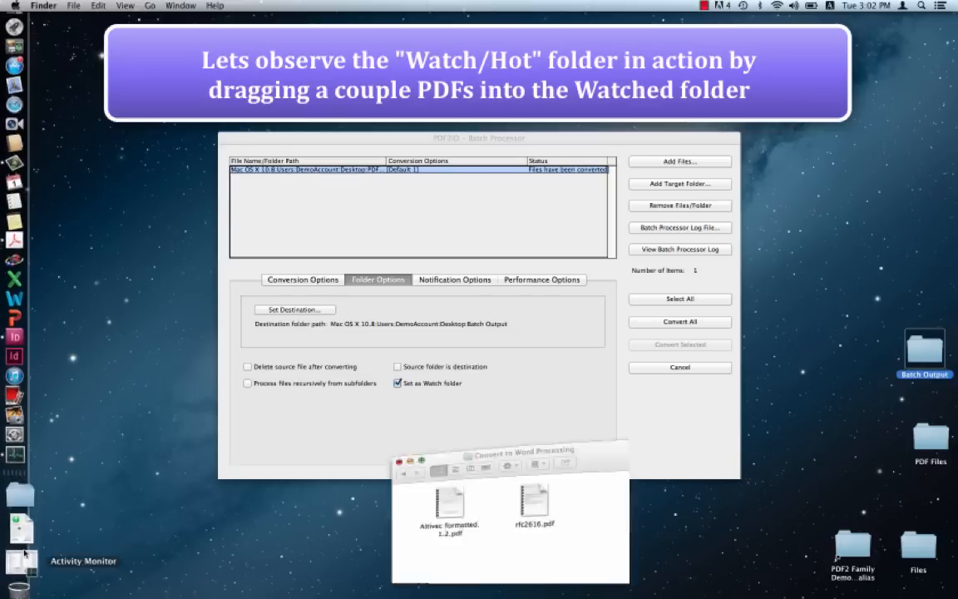
{"action": "left_click", "coordinate": [589, 535]}
{"action": "left_click", "coordinate": [528, 481], "text": "super"}
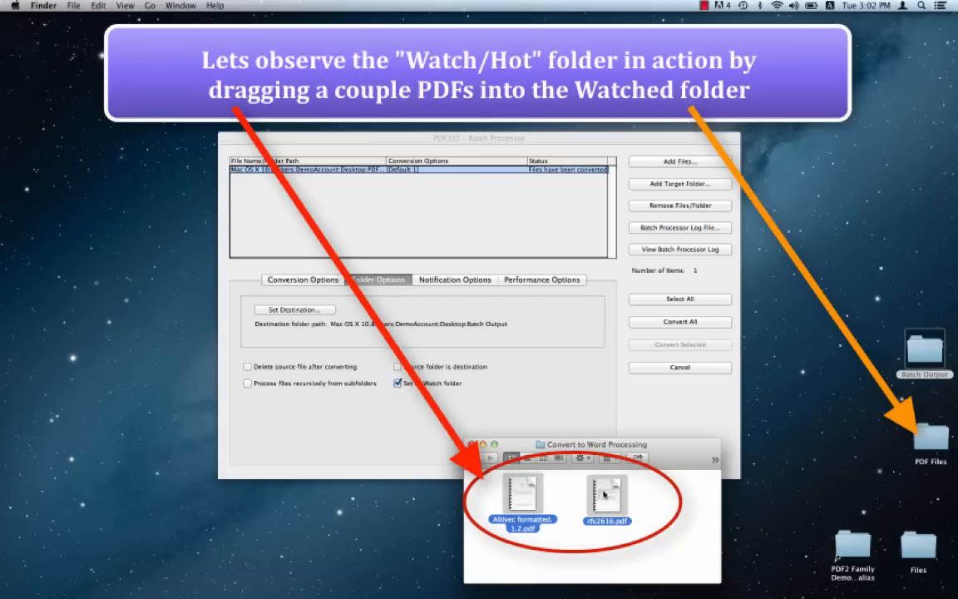
{"action": "left_click_drag", "start_coordinate": [604, 494], "coordinate": [922, 447]}
{"action": "double_click", "coordinate": [922, 448]}
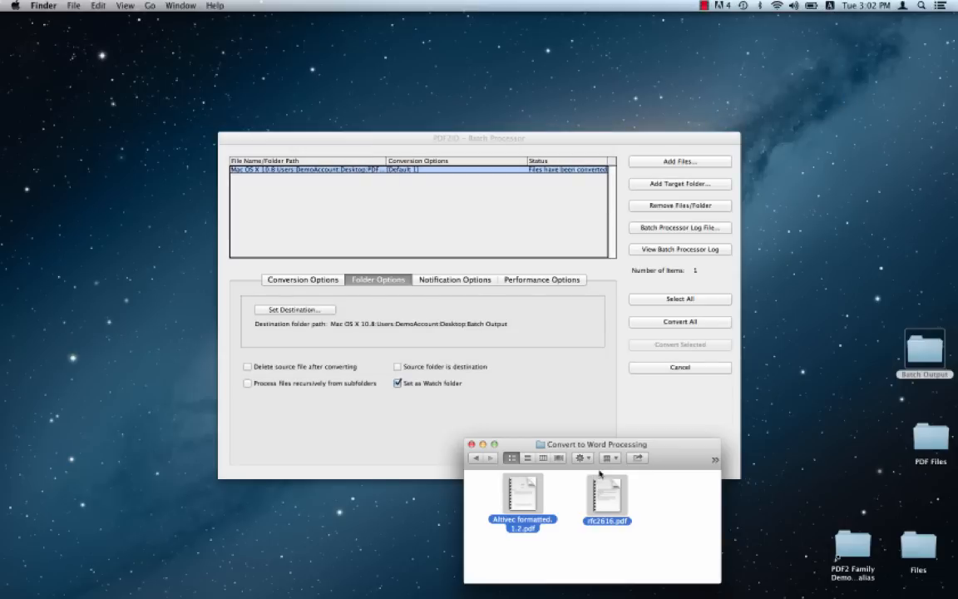
Check Batch Output sorted newest first for the new rfc2616 and Altivec formatted 1.2 result folders.
{"action": "left_click", "coordinate": [929, 353]}
{"action": "double_click", "coordinate": [929, 353]}
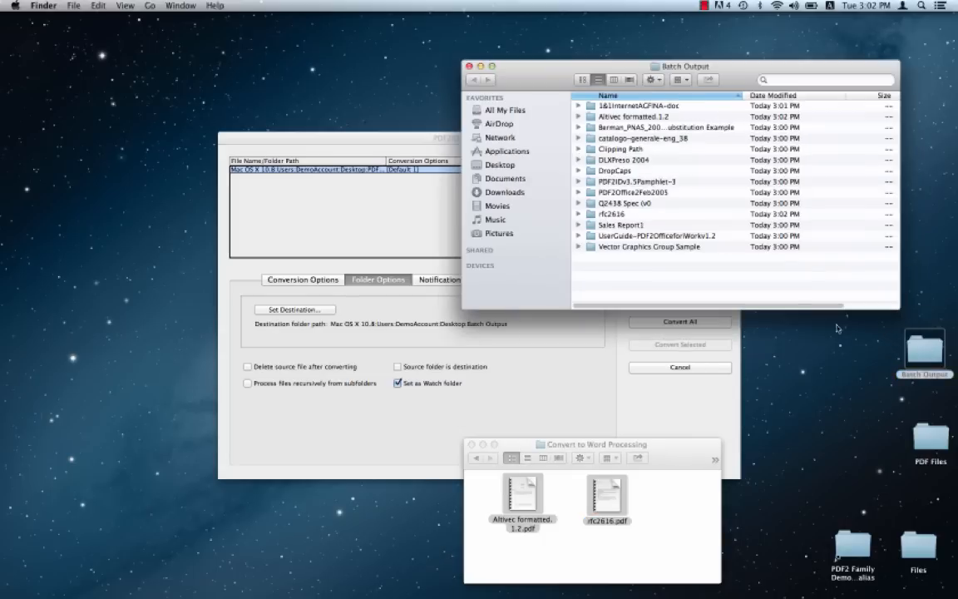
{"action": "left_click", "coordinate": [772, 95]}
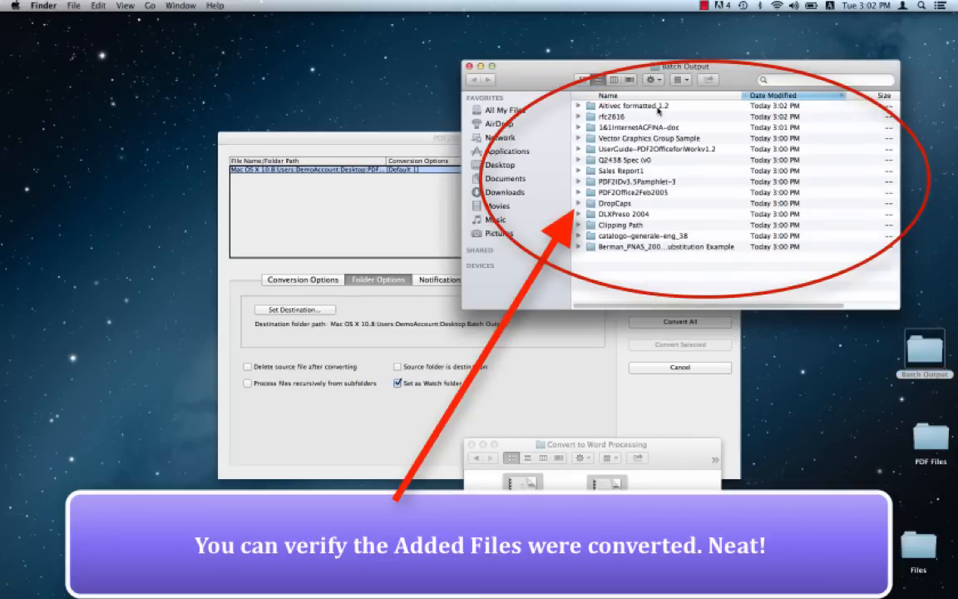
{"action": "left_click", "coordinate": [593, 106]}
{"action": "left_click", "coordinate": [577, 117]}
{"action": "left_click", "coordinate": [577, 118]}
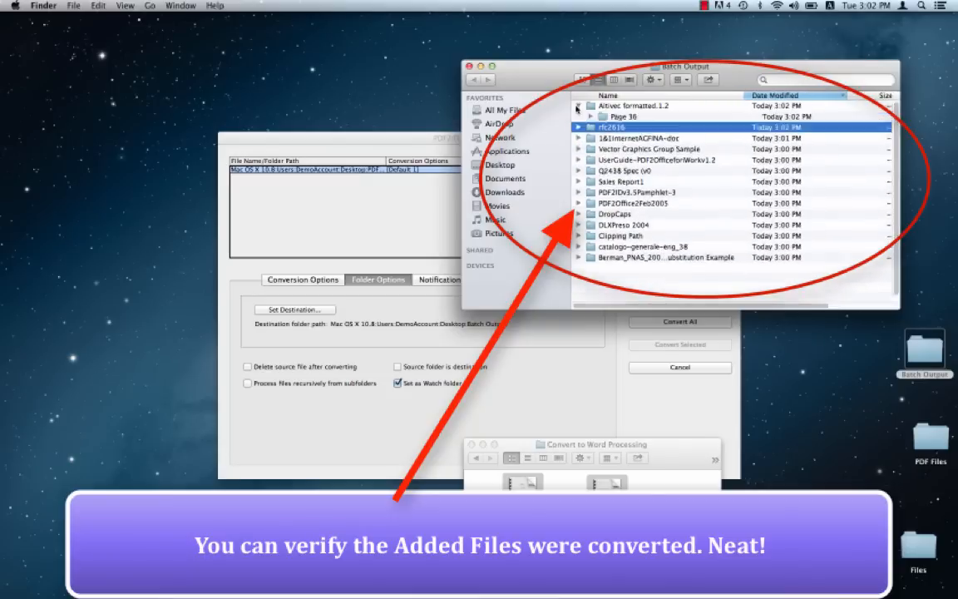
{"action": "left_click", "coordinate": [577, 106]}
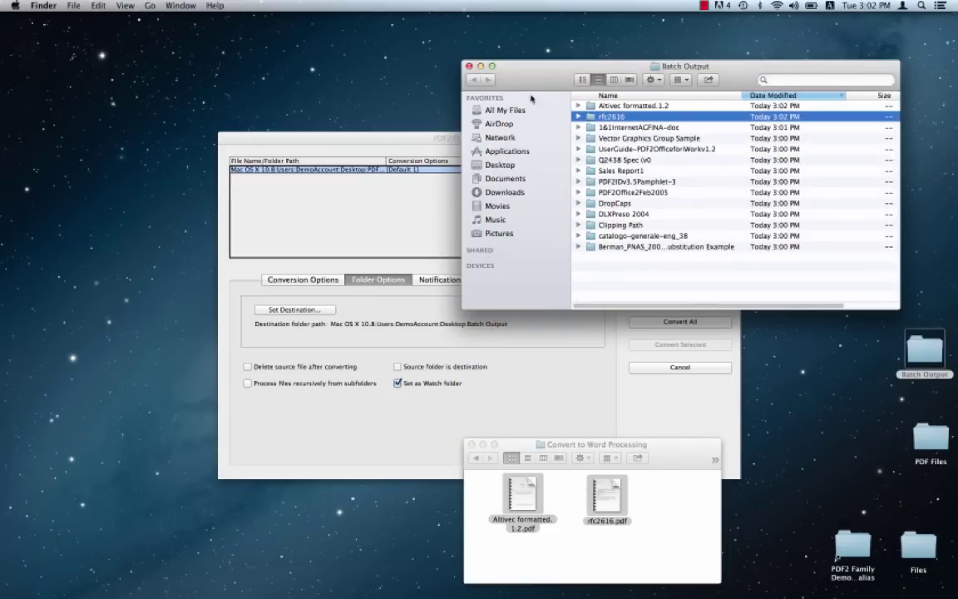
Close the Batch Output window and bring the Batch Processor back to front.
{"action": "left_click", "coordinate": [469, 66]}
{"action": "left_click", "coordinate": [488, 197]}
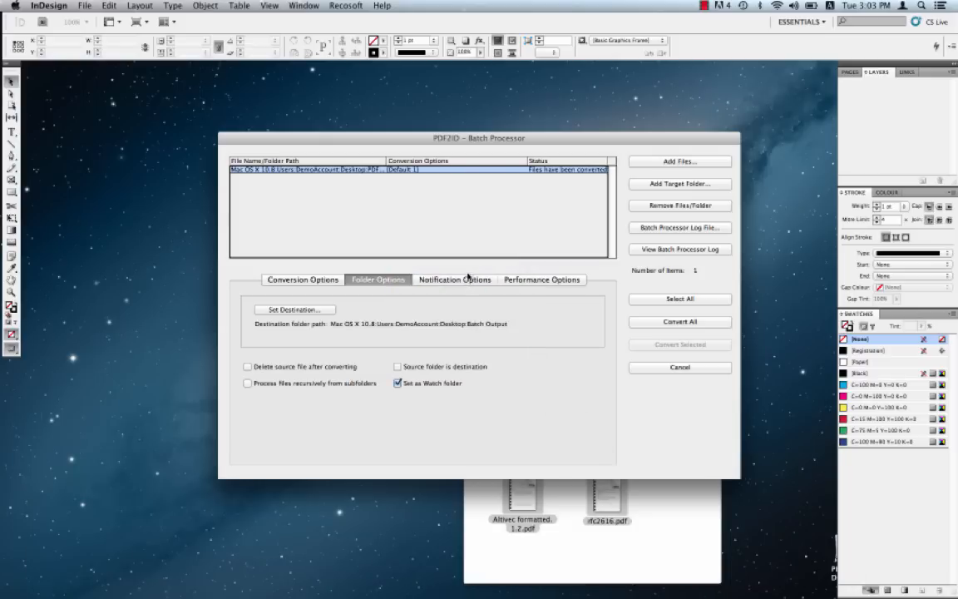
Add a notification recipient with an email address and the message 'Conversions are over'.
{"action": "left_click", "coordinate": [426, 281]}
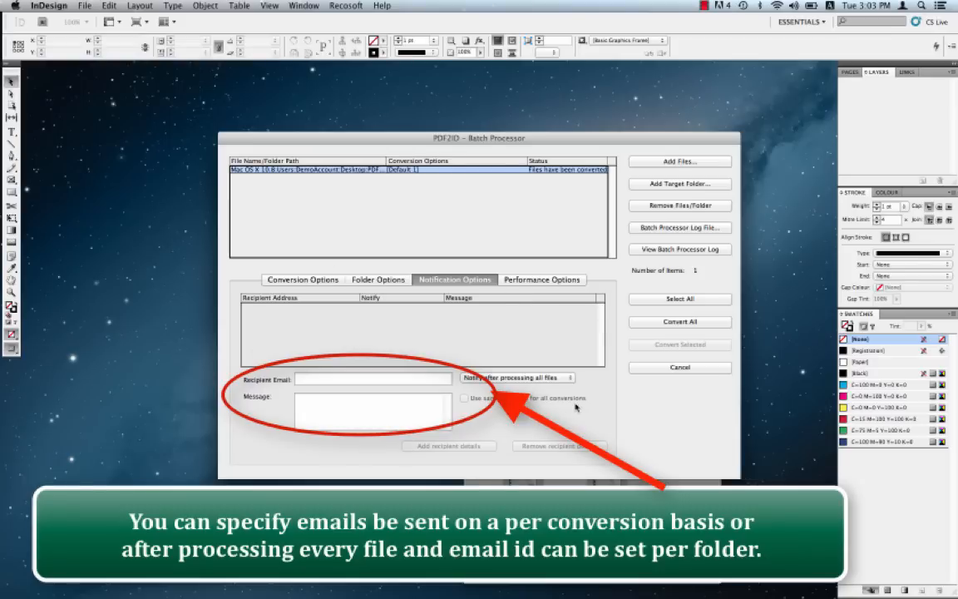
{"action": "left_click", "coordinate": [415, 382]}
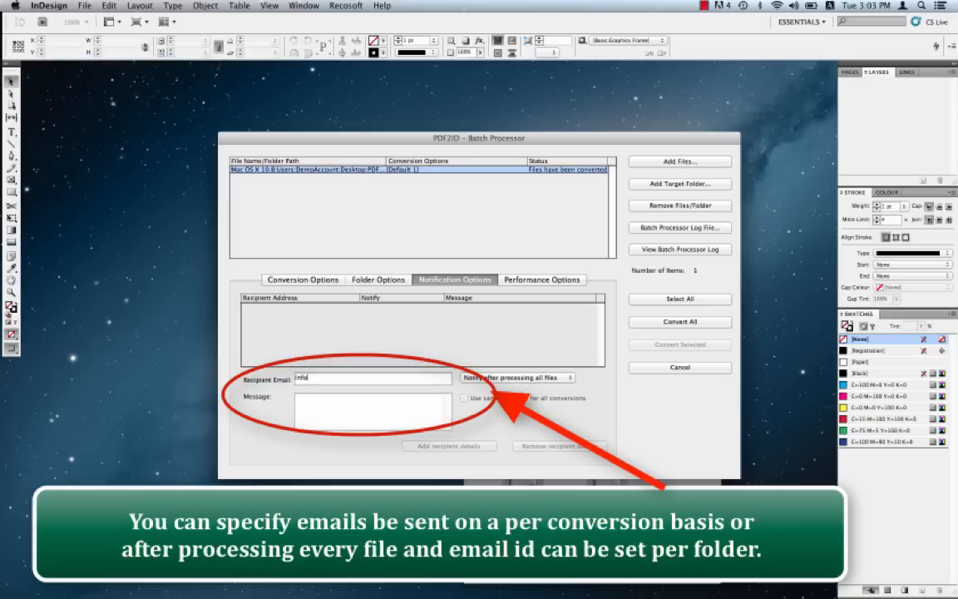
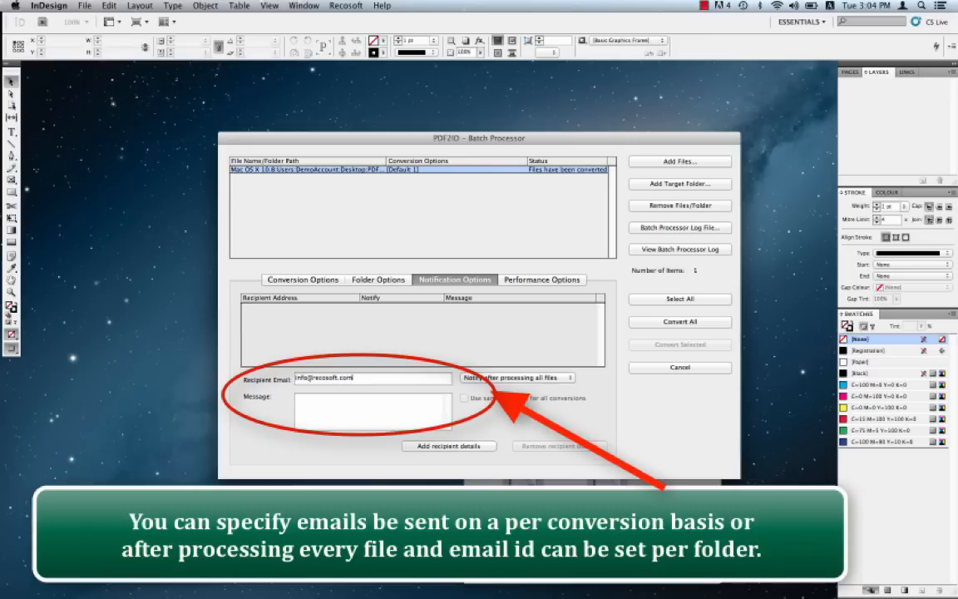
{"action": "left_click", "coordinate": [403, 399]}
{"action": "type", "text": "a"}
{"action": "key", "text": "BackSpace"}
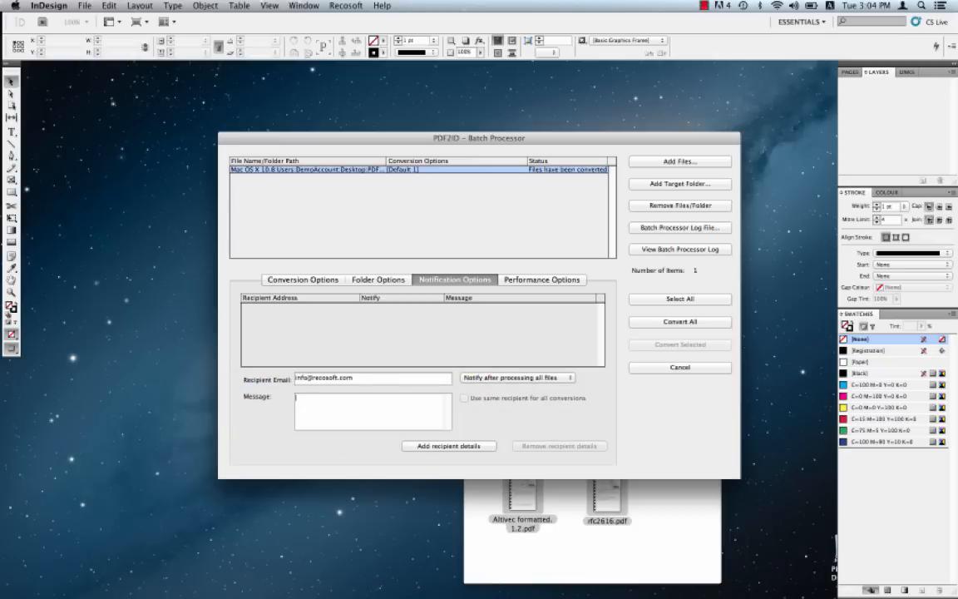
{"action": "type", "text": "Conversions are"}
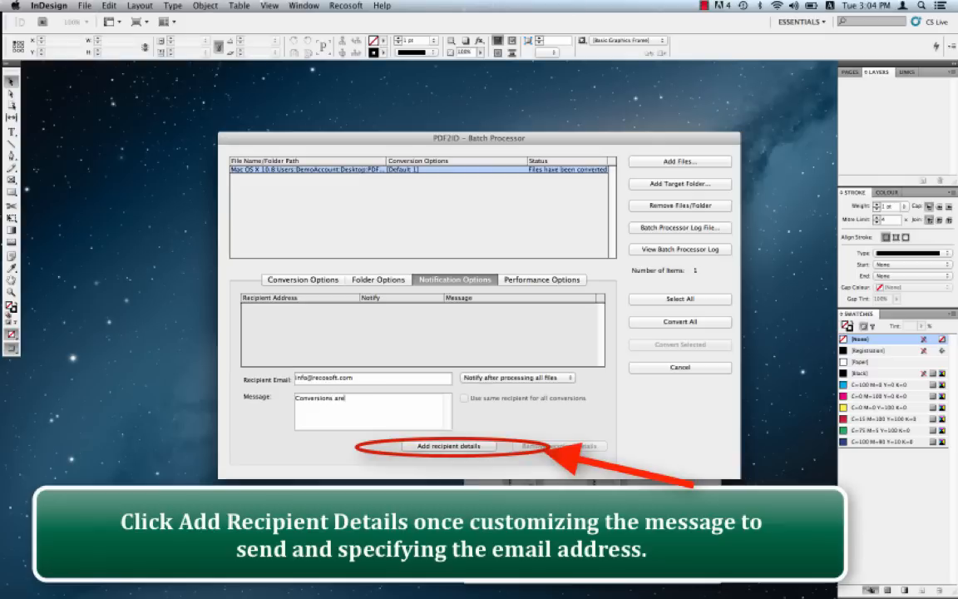
{"action": "type", "text": " over"}
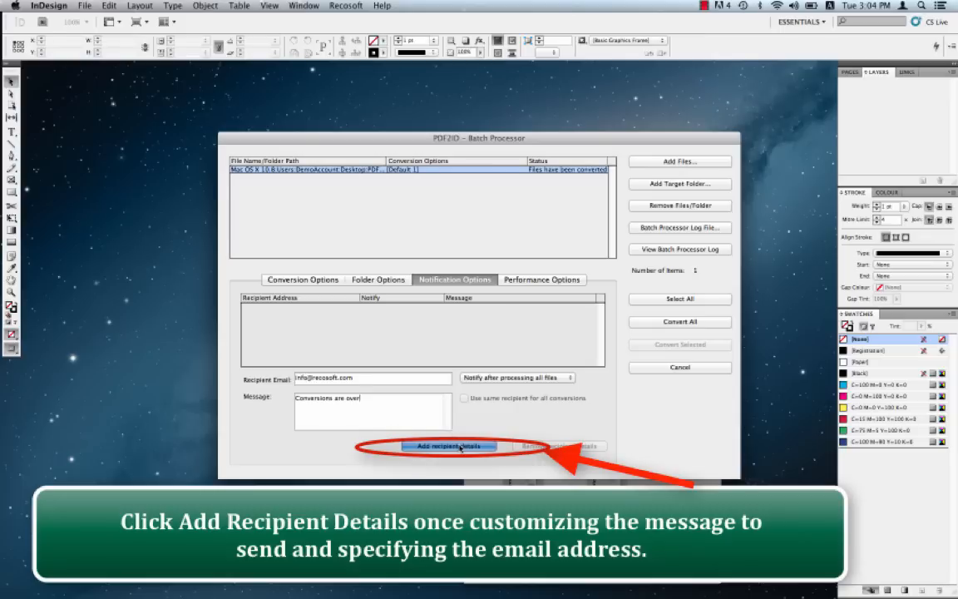
{"action": "left_click", "coordinate": [460, 447]}
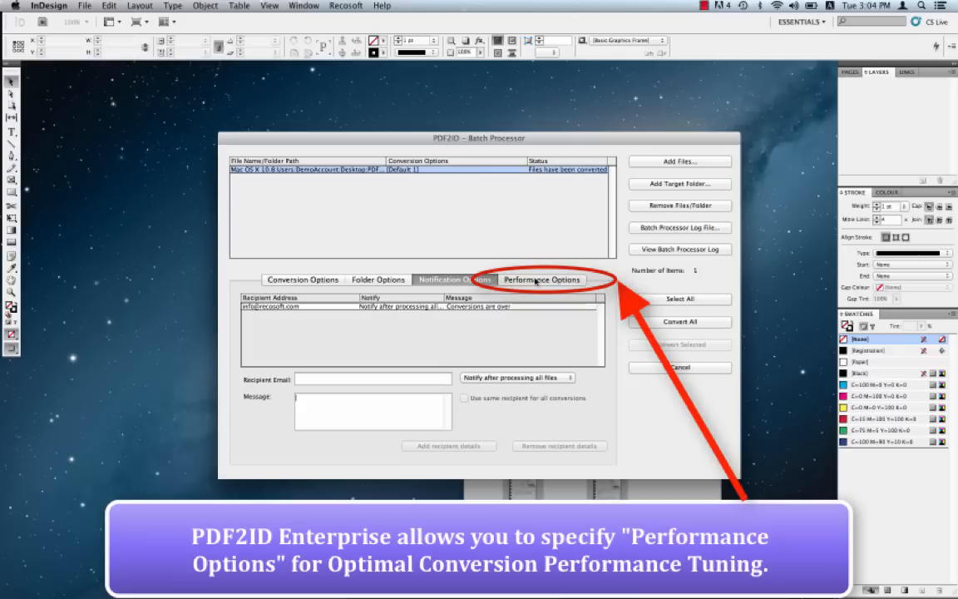
Show the Performance Options: restart the conversion server after 50 files, output as .idml.
{"action": "left_click", "coordinate": [536, 284]}
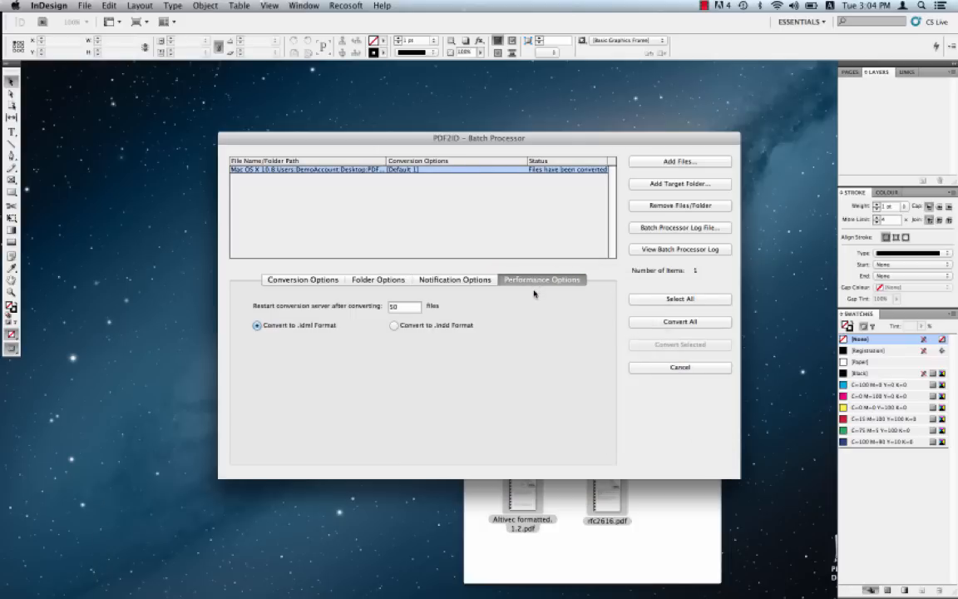